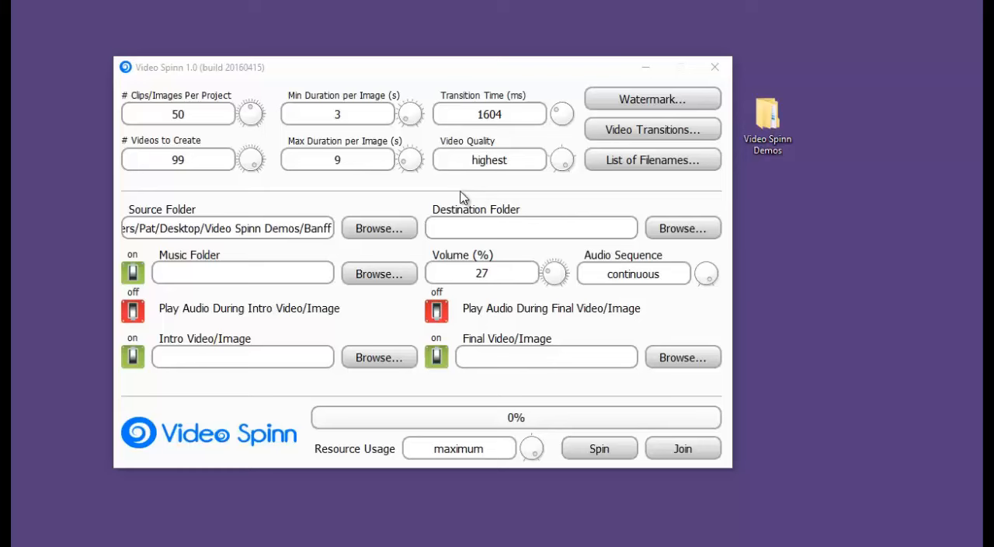
Step: Examine the images in the Banff folder inside the desktop's Video Spinn Demos folder, closing the file window when finished
double_click(768, 120)
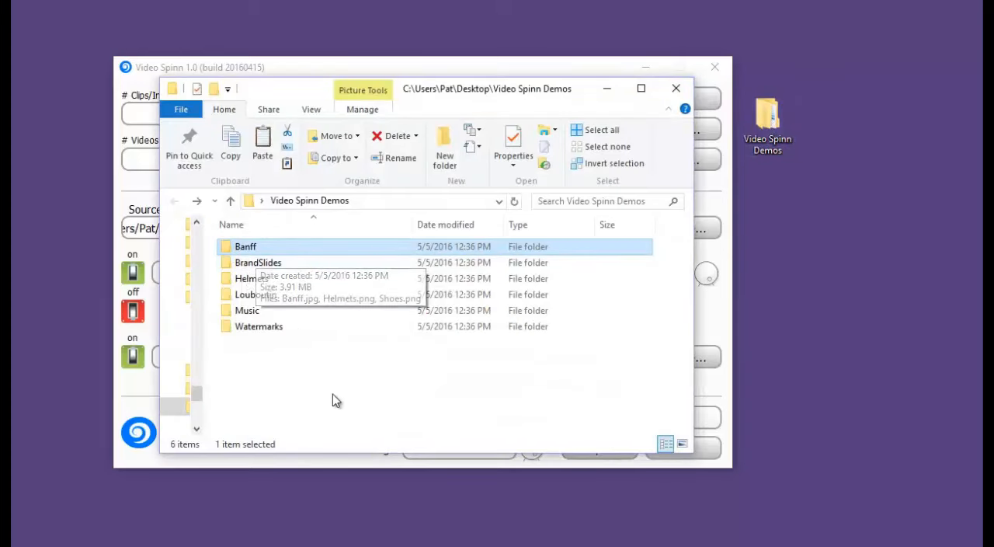
double_click(234, 249)
drag(684, 244, 679, 224)
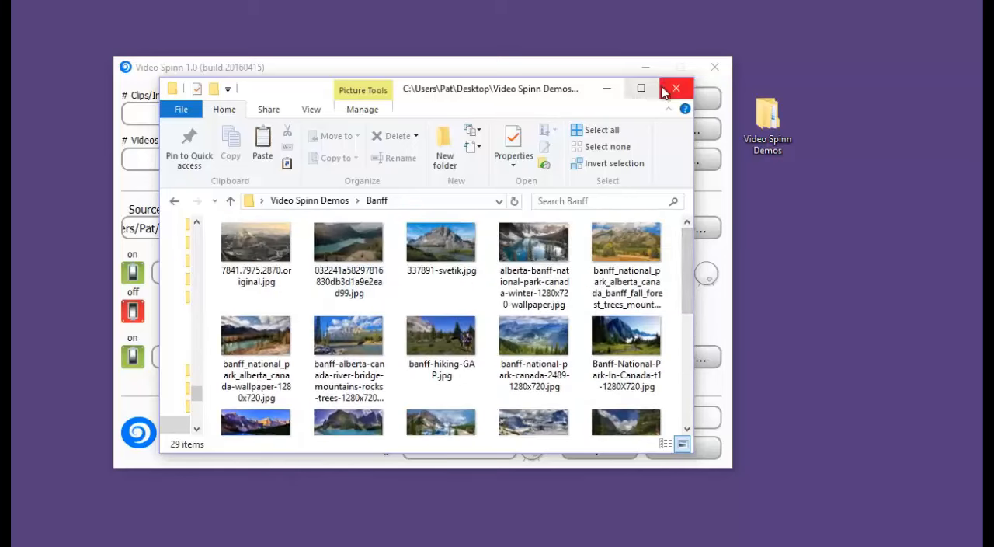
click(524, 64)
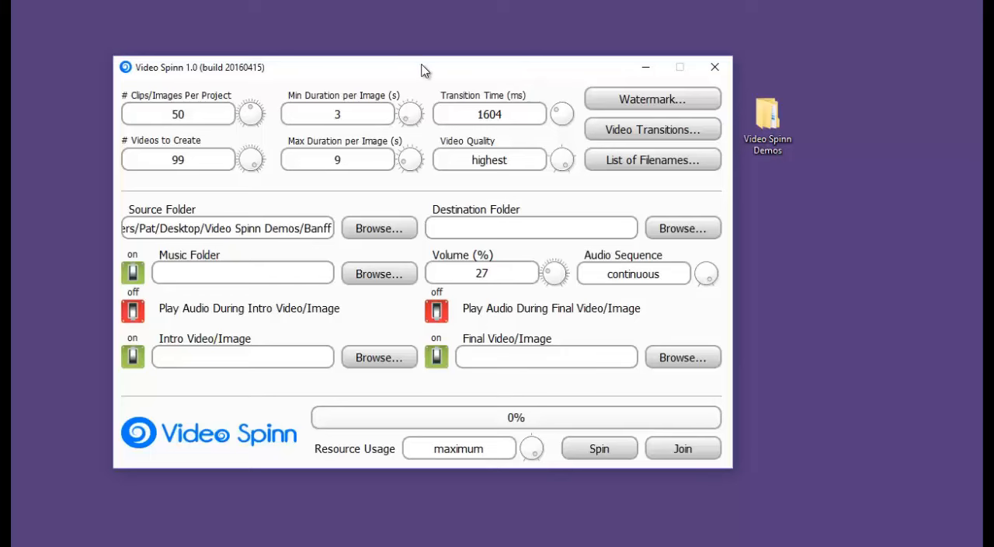
Step: Choose the Banff folder inside Video Spinn Demos as the source folder
click(370, 231)
double_click(225, 183)
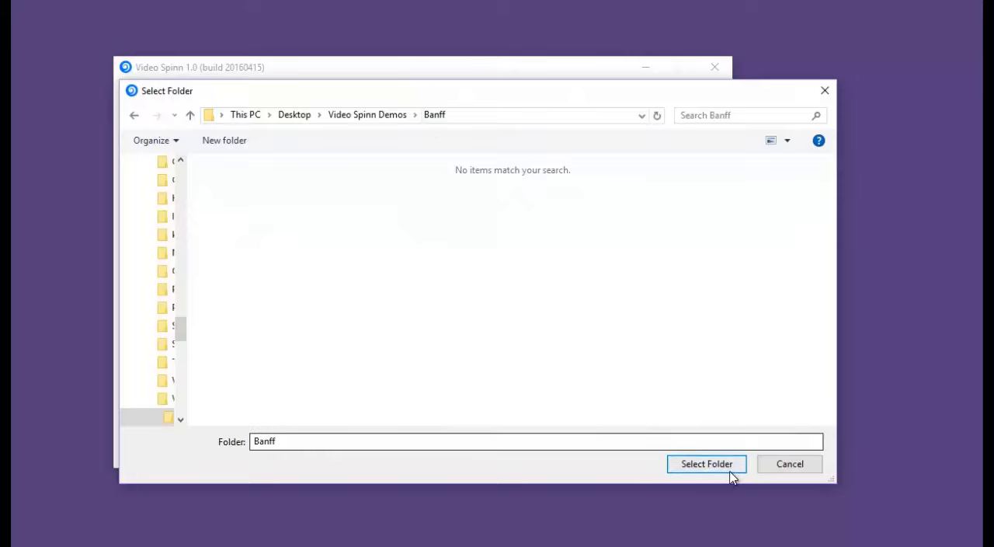
click(707, 464)
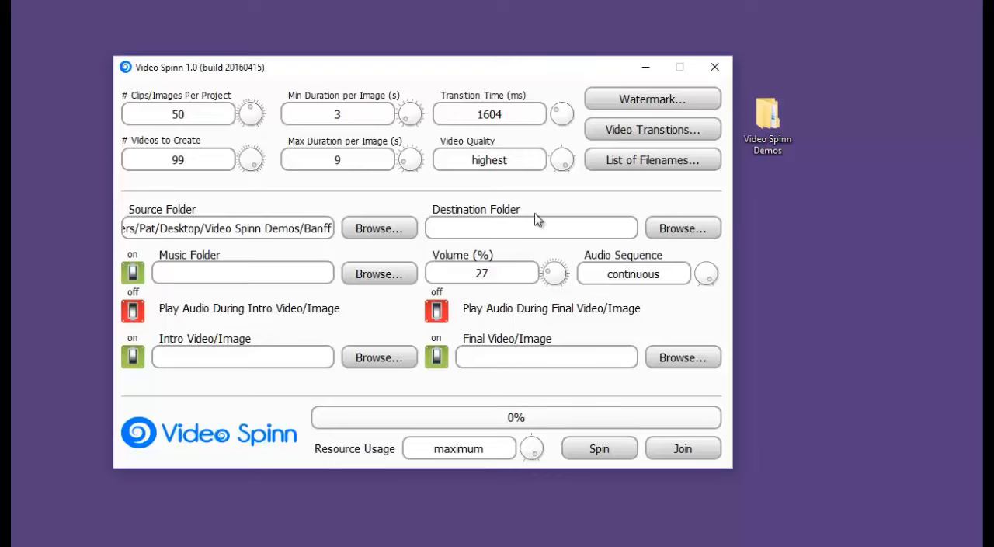
Step: Choose the Video Spinn Demos folder on the desktop as the destination folder
click(666, 228)
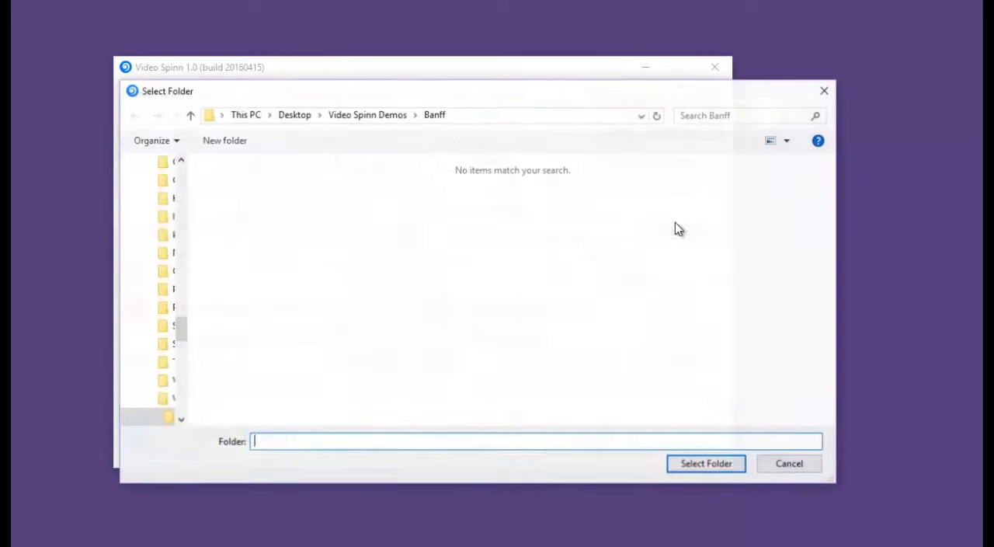
click(393, 115)
click(717, 464)
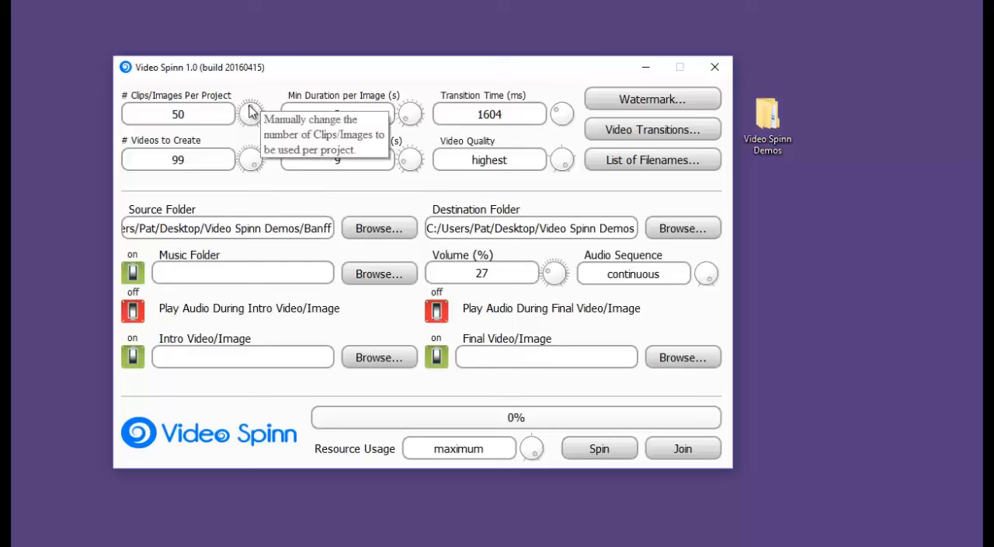
Step: Set the number of clips/images per project to 6 and the number of videos to create to 5
drag(250, 112, 120, 122)
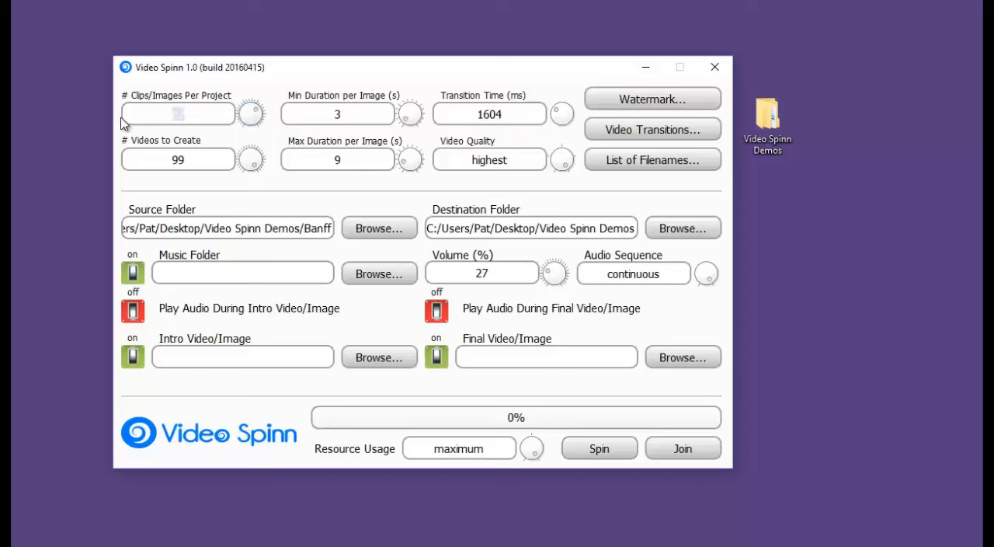
text(6)
drag(222, 163, 119, 162)
key(BackSpace)
text(5)
click(188, 115)
key(BackSpace)
text(6)
Step: Set the maximum duration per image to 5 seconds
drag(353, 159, 300, 155)
text(6)
key(BackSpace)
key(BackSpace)
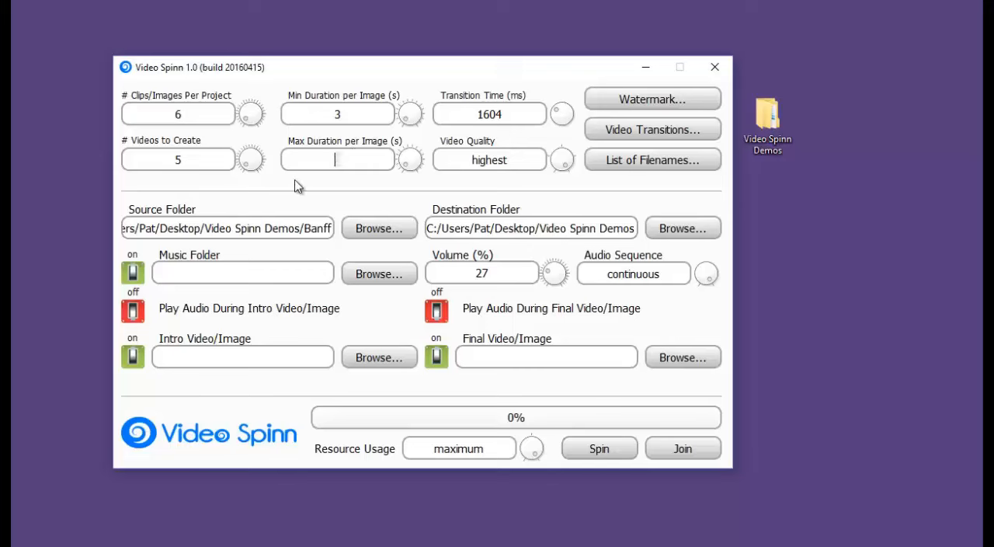
text(5)
Step: Limit the video transitions to Cross Dissolve and Fade to Black, disabling Slide from Top and Zoom from Center
click(664, 134)
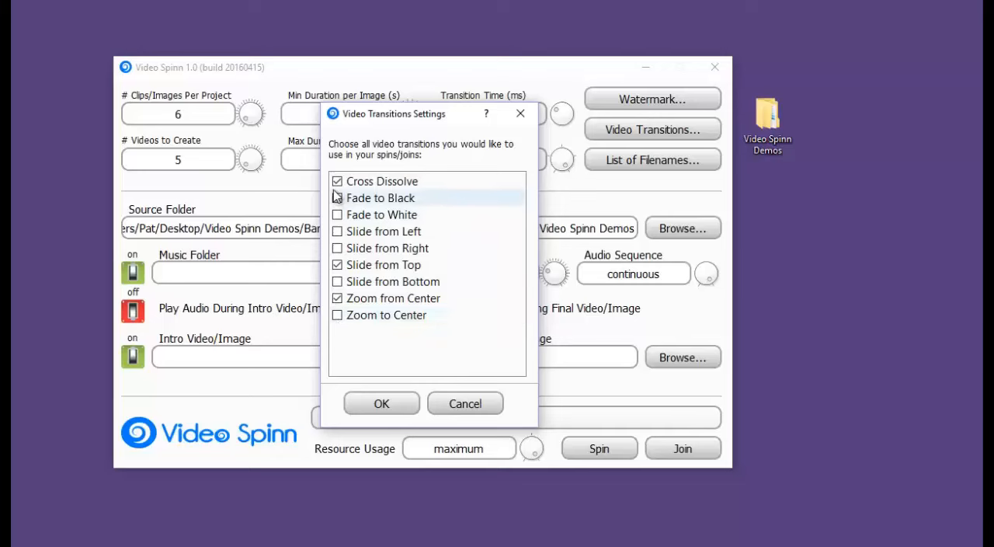
click(344, 266)
click(338, 265)
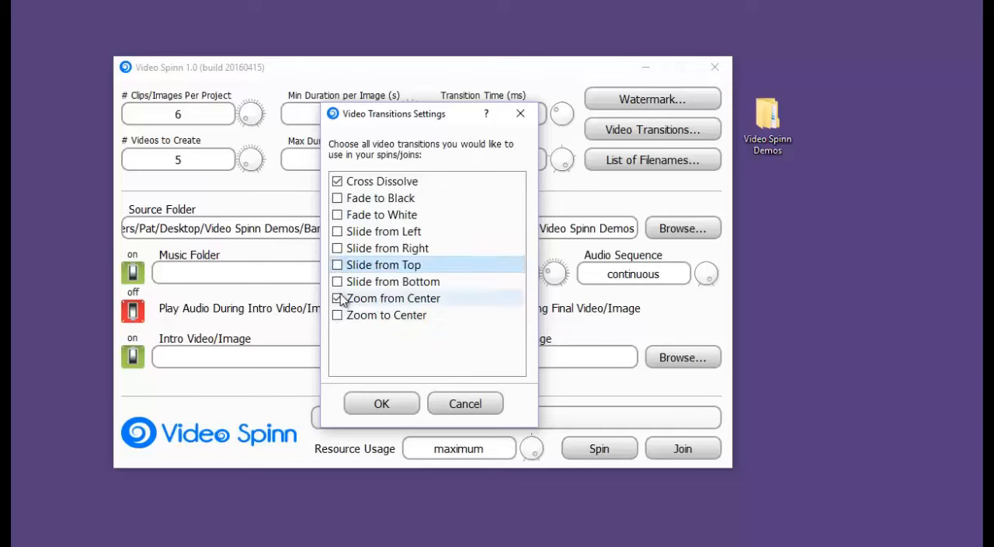
click(338, 299)
click(337, 198)
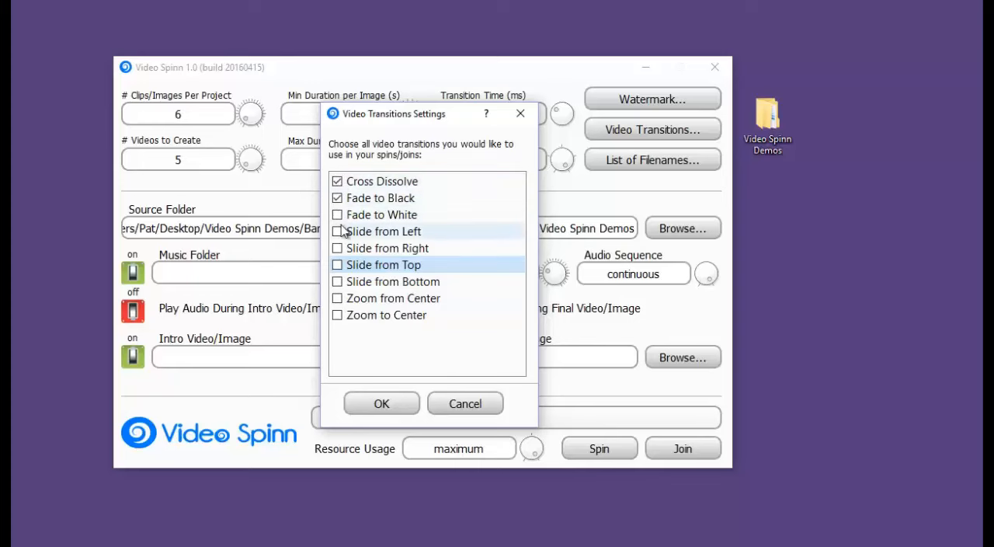
click(339, 216)
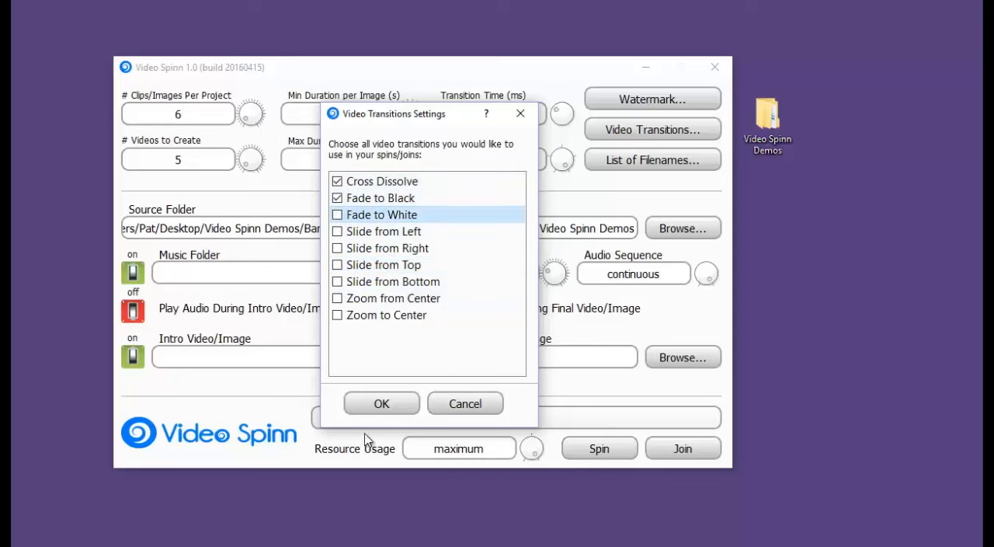
click(379, 410)
Step: Set the transition time to 500 ms and the video quality to high
drag(515, 114, 461, 116)
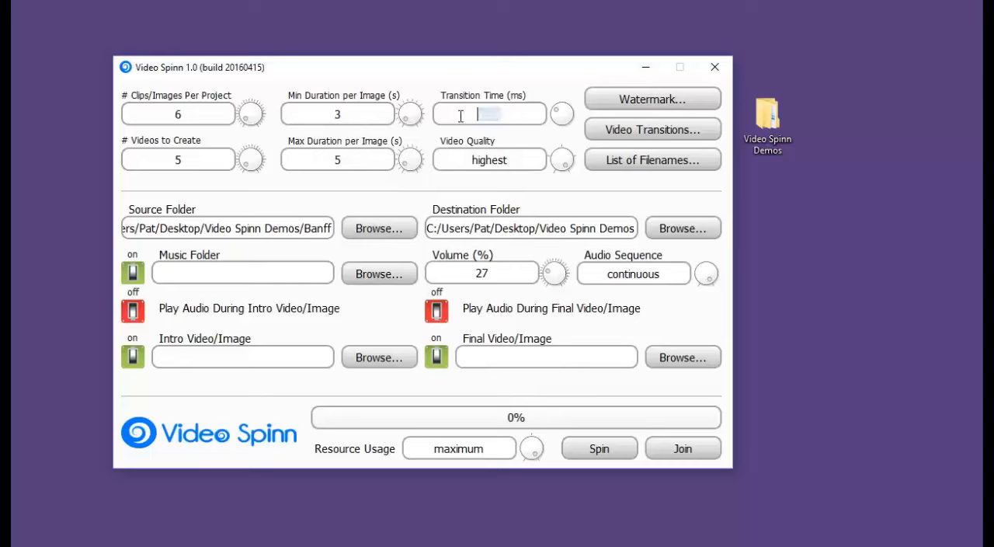
text(500)
click(567, 168)
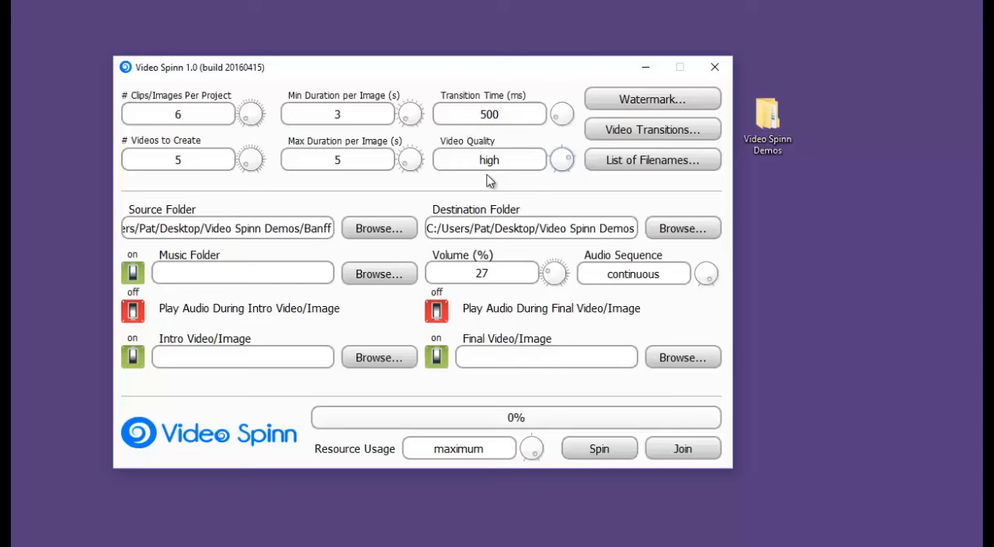
Step: Enable the watermark and use Banff.png from the Watermarks folder as its image
click(674, 103)
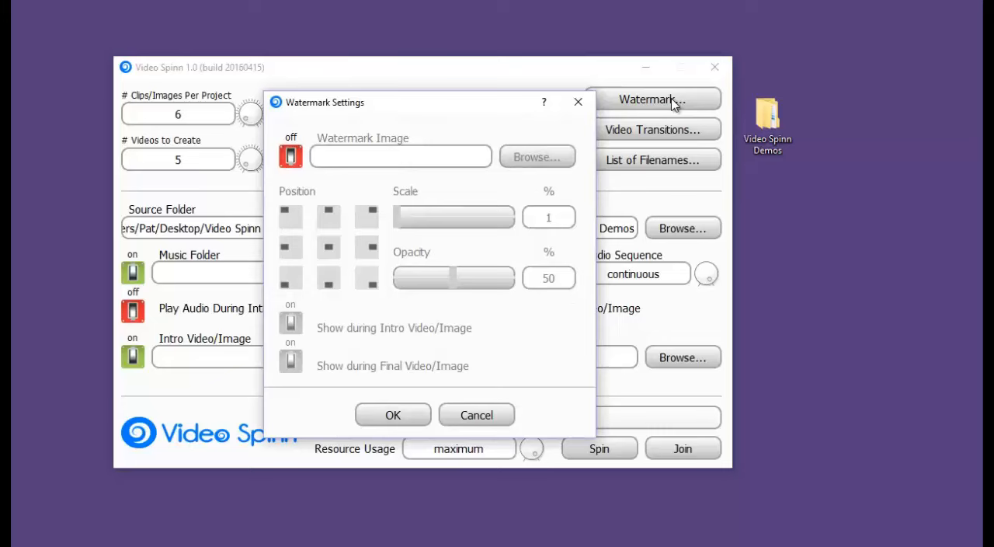
click(291, 158)
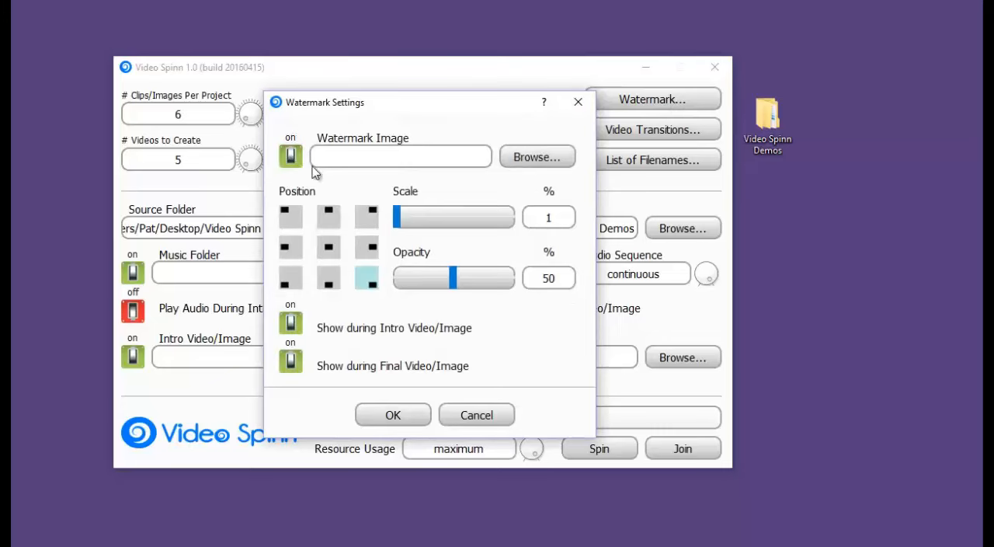
click(538, 158)
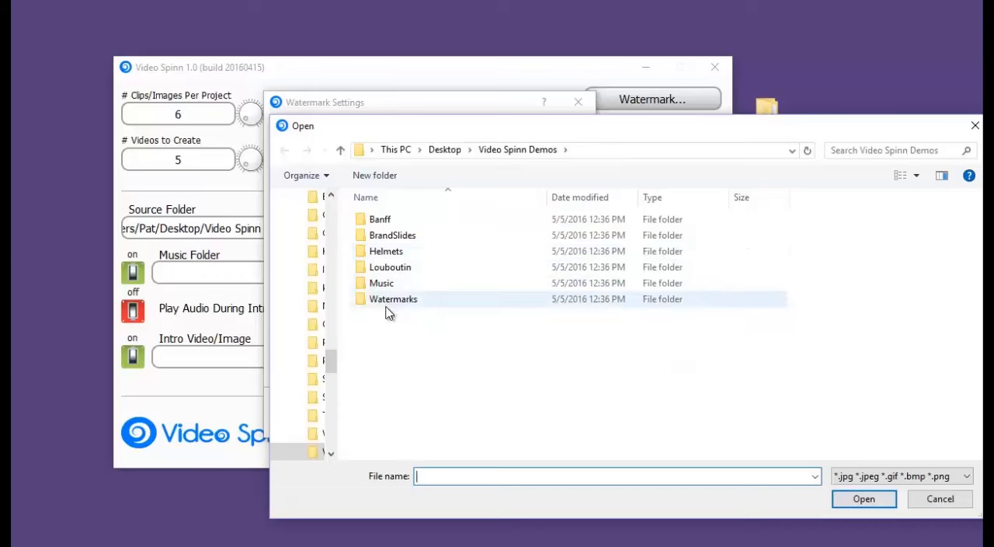
double_click(390, 301)
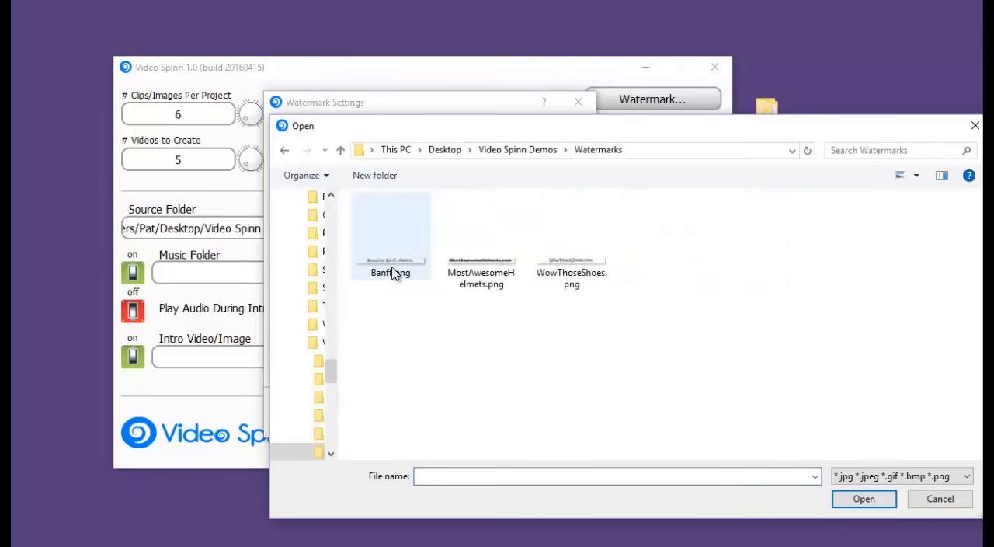
double_click(389, 270)
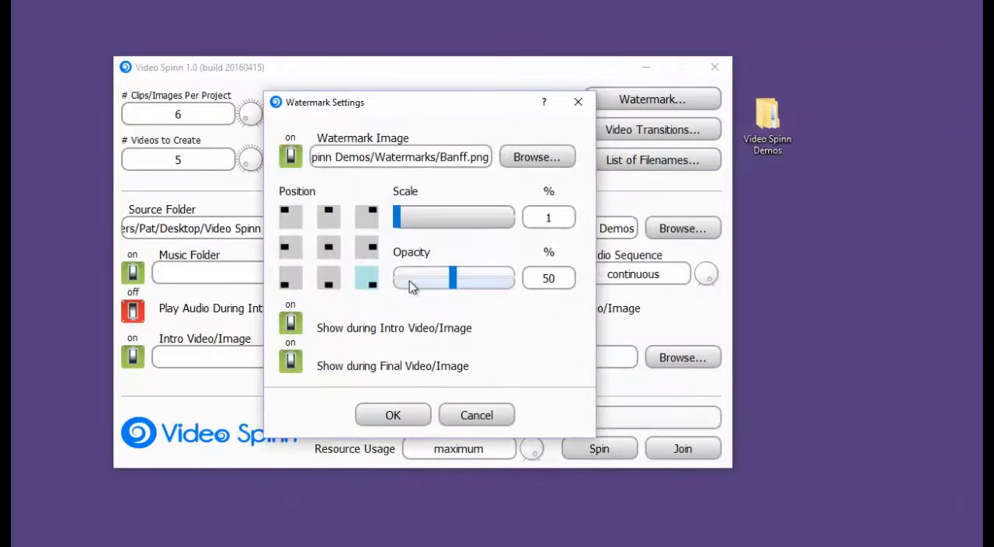
Step: Place the watermark at top centre with 100% scale, and hide it during the intro and final video/image
click(329, 220)
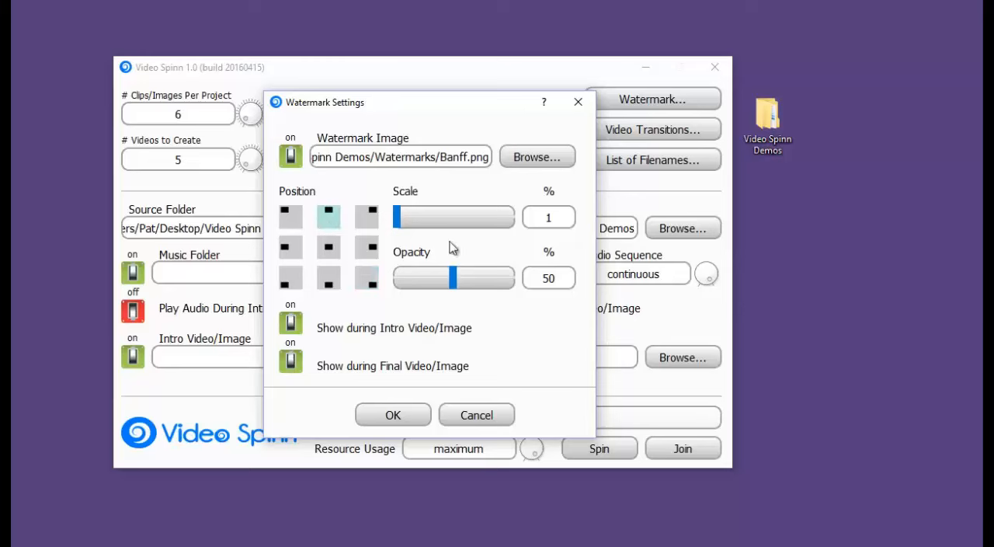
drag(397, 218, 574, 241)
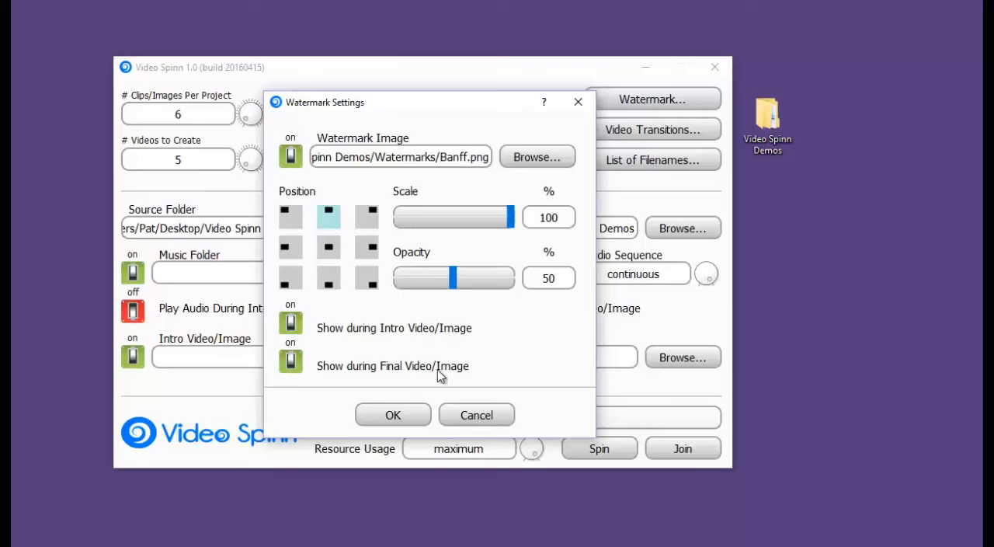
click(291, 322)
click(290, 360)
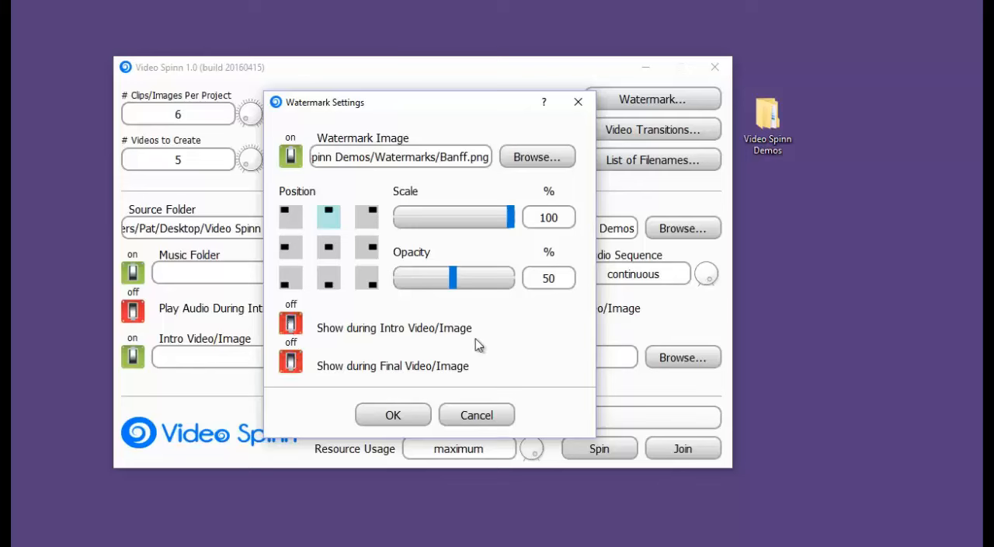
click(399, 417)
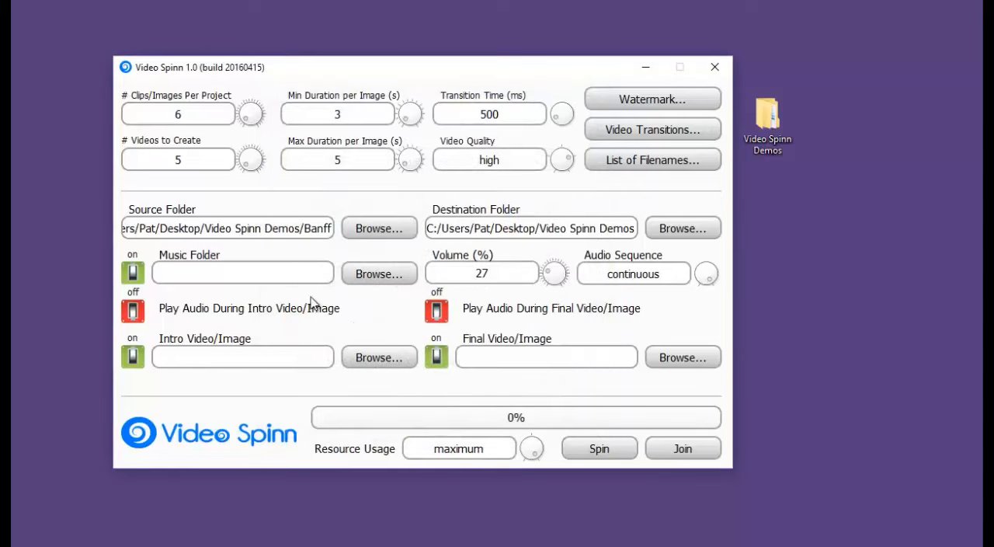
Step: Keep music enabled and choose the Music folder inside Video Spinn Demos as the music folder
click(133, 274)
click(133, 281)
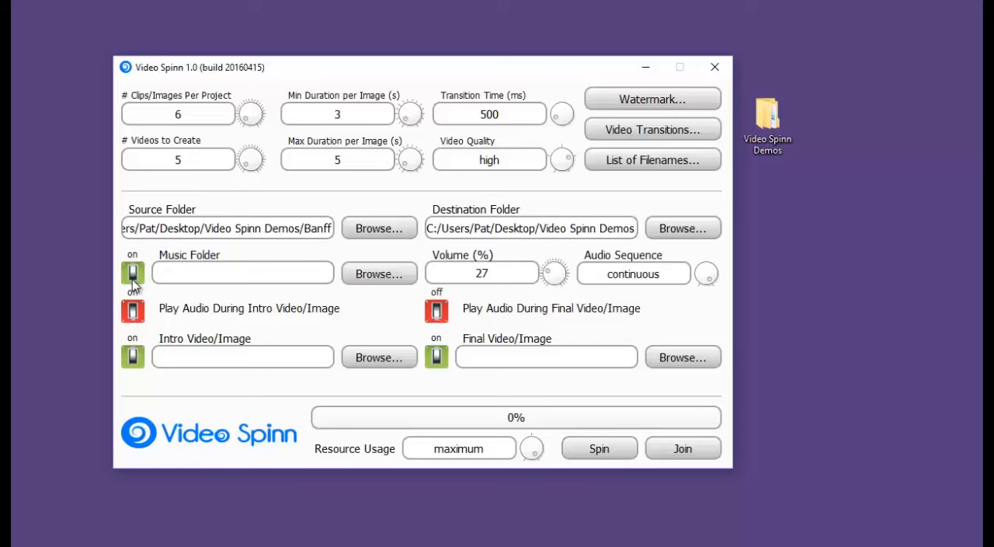
click(374, 274)
click(380, 115)
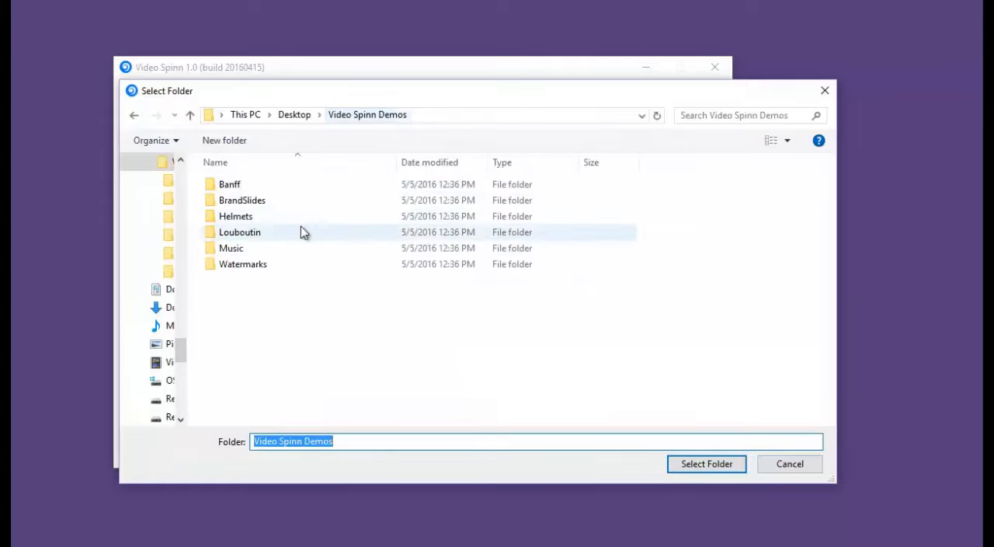
double_click(250, 257)
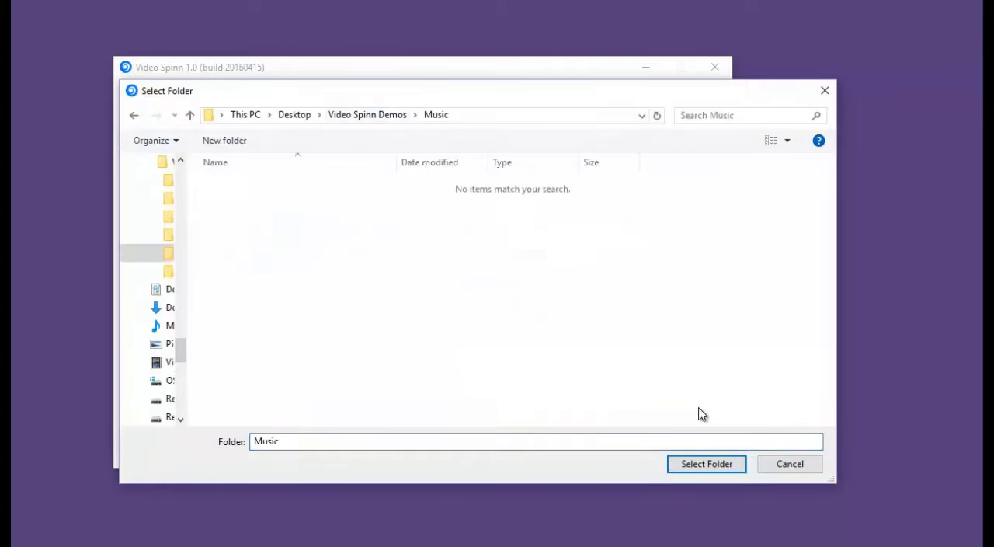
click(707, 464)
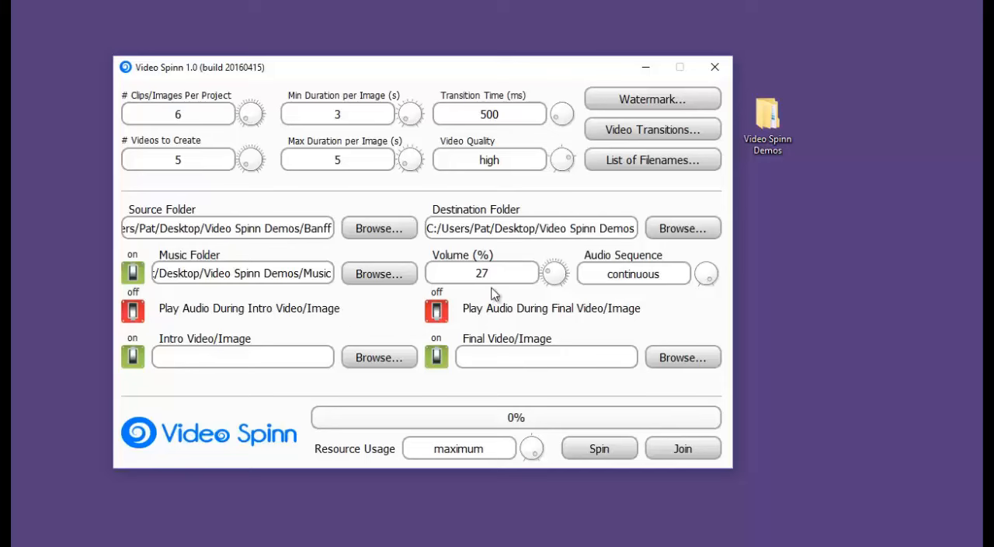
Step: Configure the audio with 50% volume, random sequence, and playback during both the intro and final video/image
drag(521, 275, 426, 274)
click(704, 274)
click(133, 313)
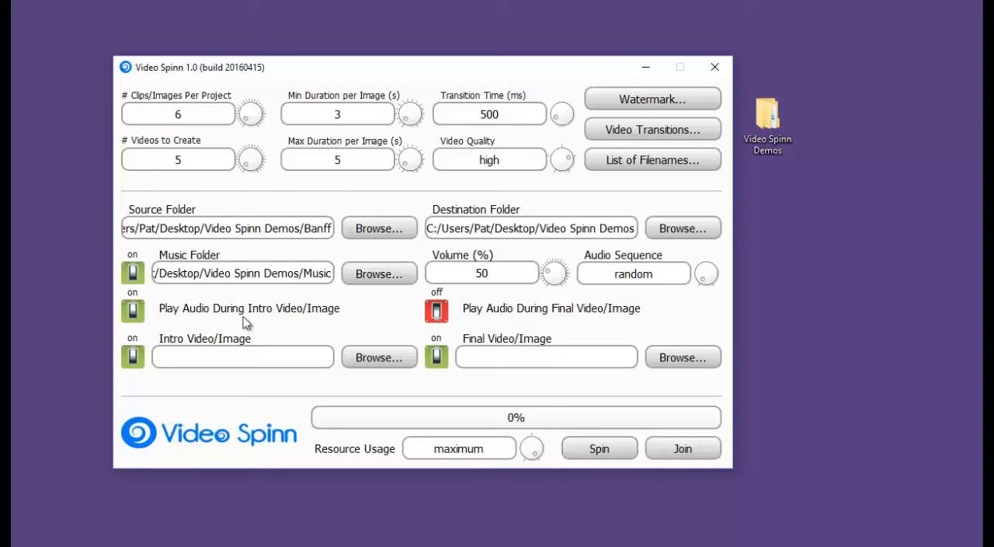
click(437, 312)
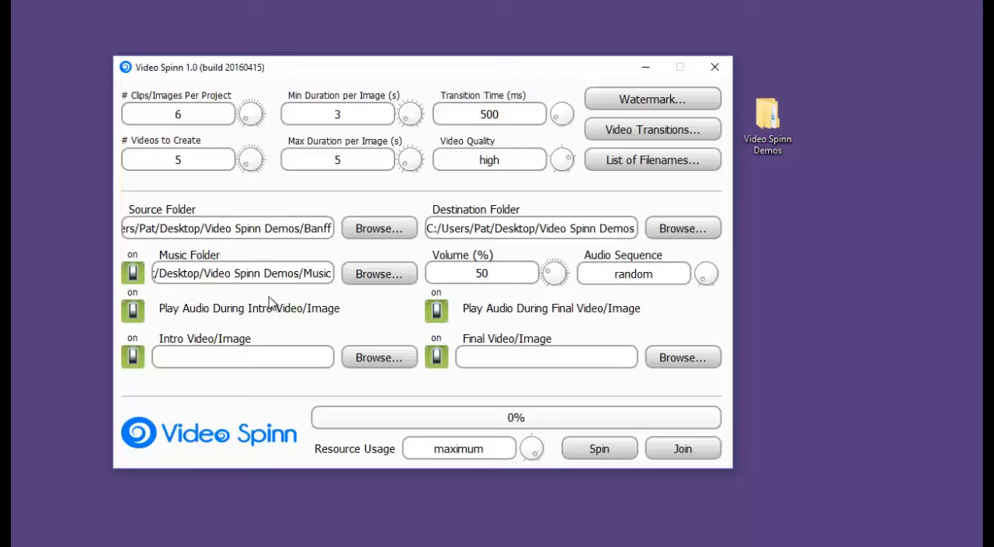
Step: Choose Banff.jpg from the BrandSlides folder as the intro video/image
click(382, 362)
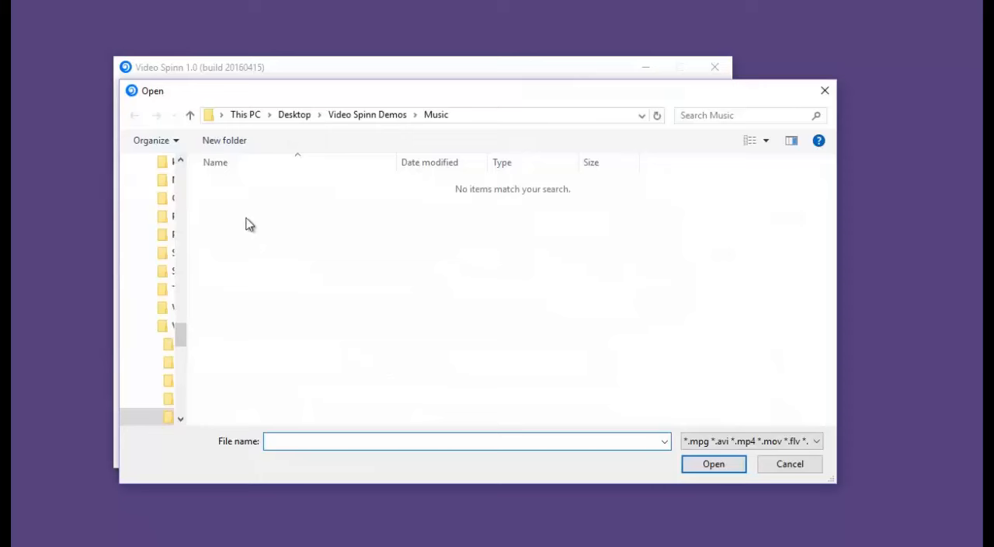
click(355, 116)
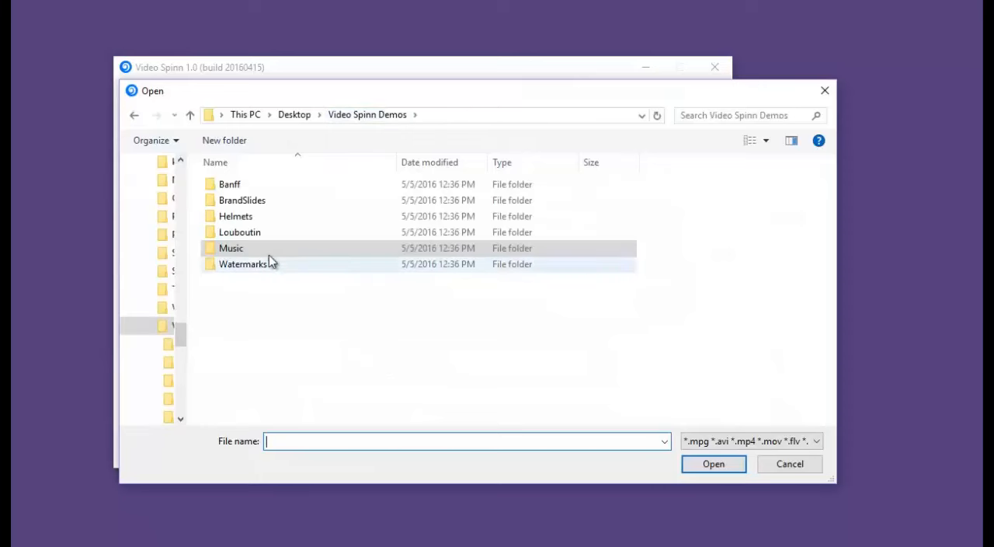
double_click(264, 204)
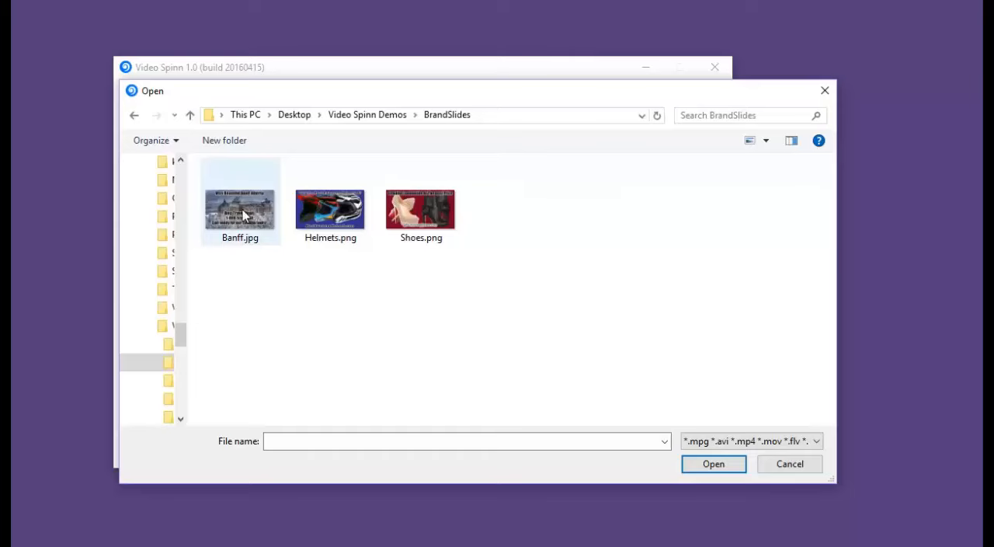
click(247, 216)
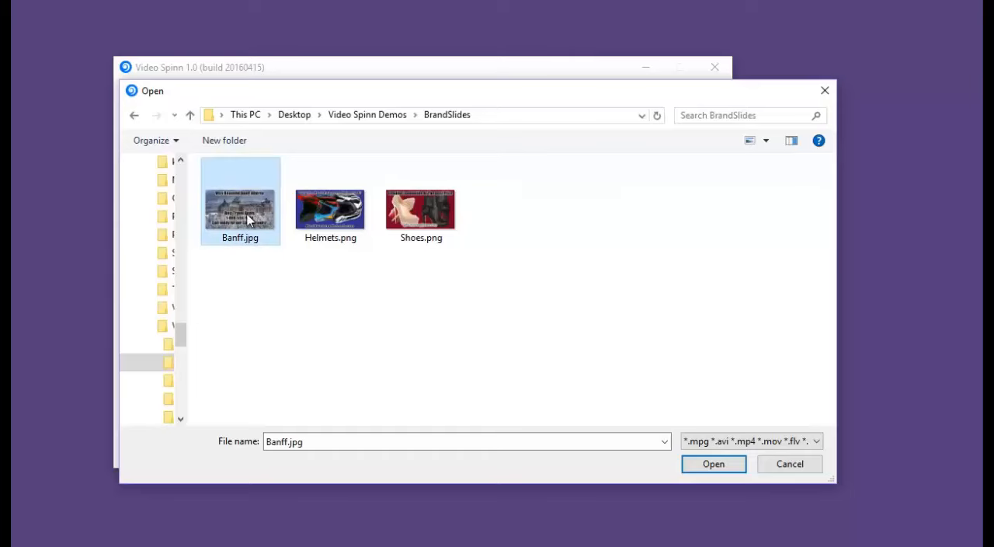
double_click(247, 220)
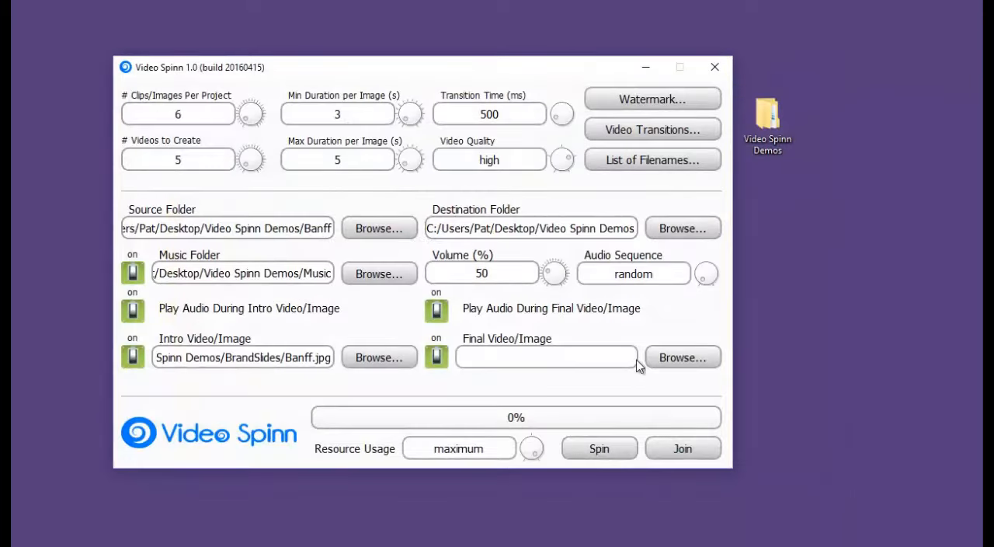
Step: Choose Banff.jpg from the BrandSlides folder as the final video/image
click(668, 358)
double_click(227, 171)
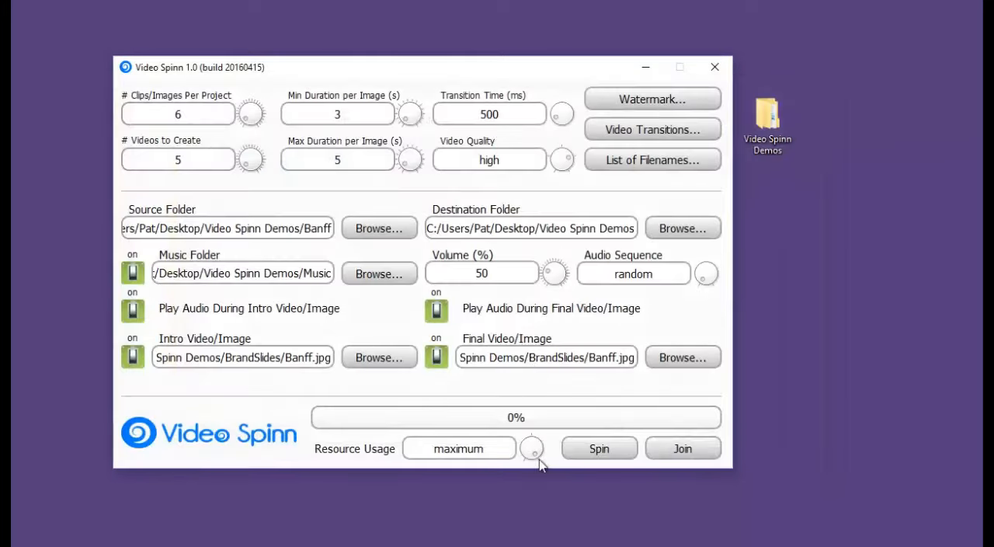
Step: Replace the possible filenames list with Banff, Banff Alberta, Banff National Park, Canada Tours and Banff Hiking
click(632, 159)
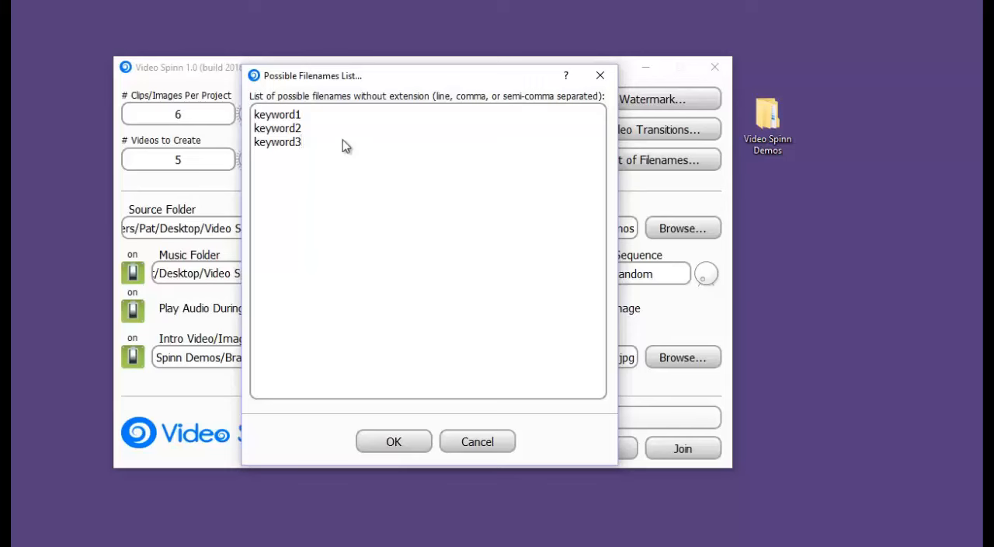
drag(335, 156, 207, 106)
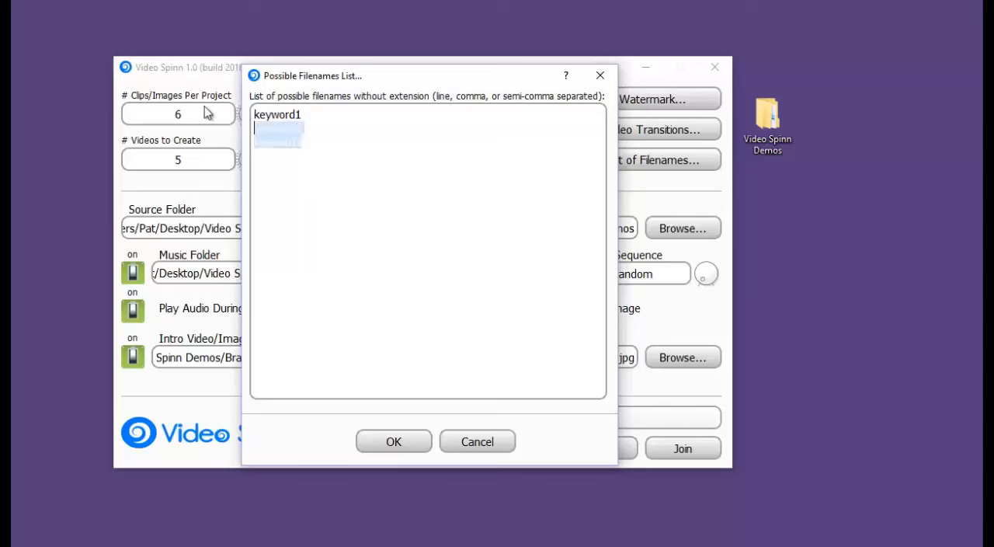
text(Banff Hiking)
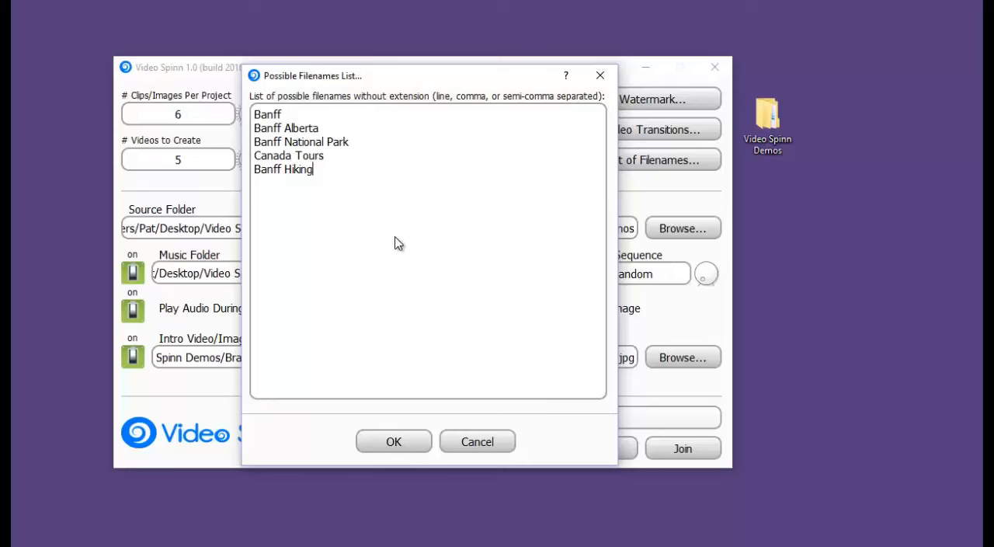
click(402, 443)
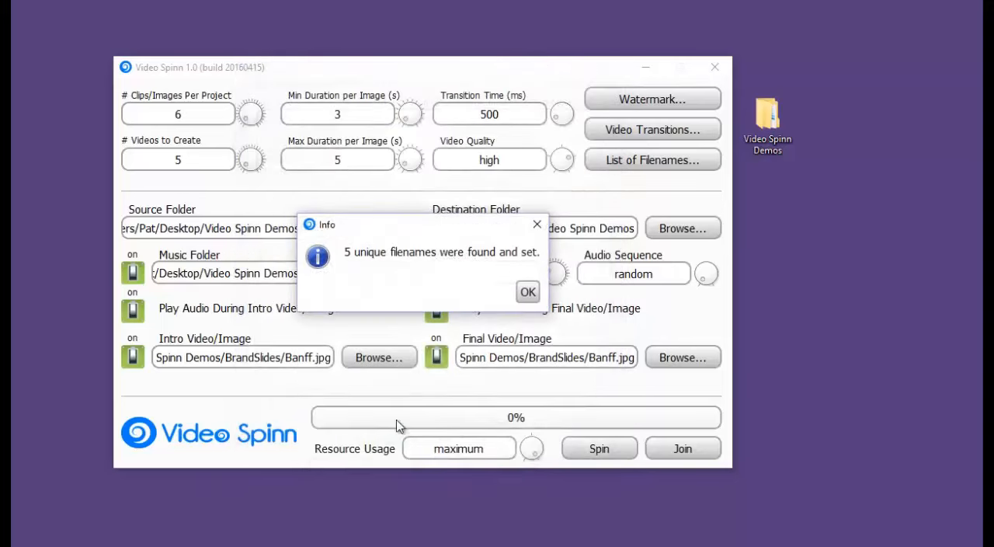
click(528, 292)
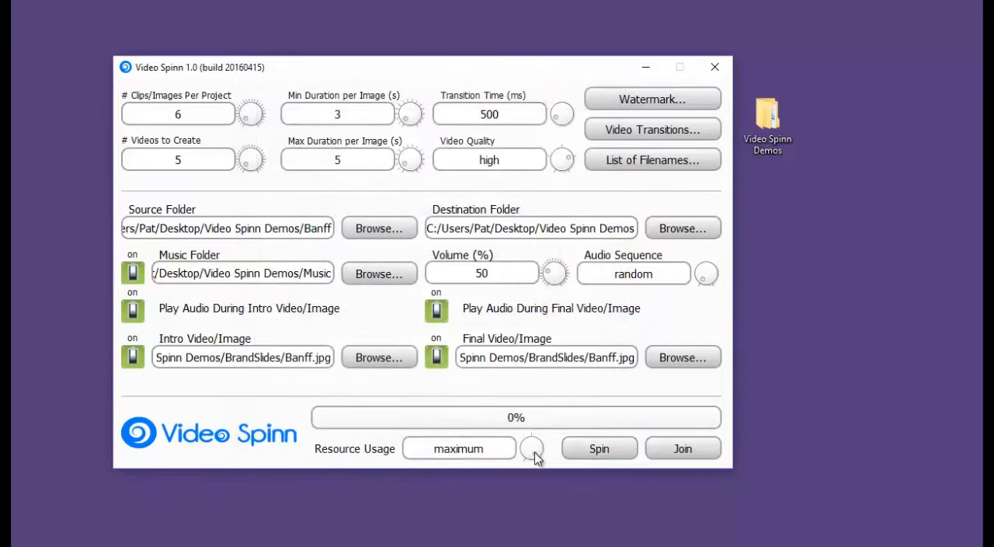
Step: Set resource usage to high and place the browser window with the onscreen timer beside the video settings
drag(528, 453, 548, 474)
drag(982, 98, 831, 73)
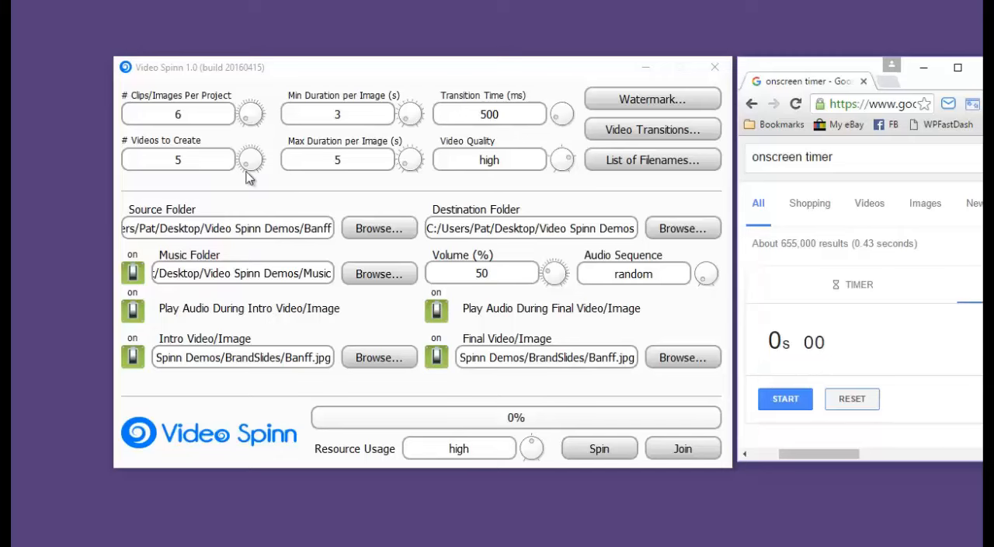
Step: Spin the video batch and time the rendering with the browser stopwatch, stopping it when the batch finishes
click(621, 451)
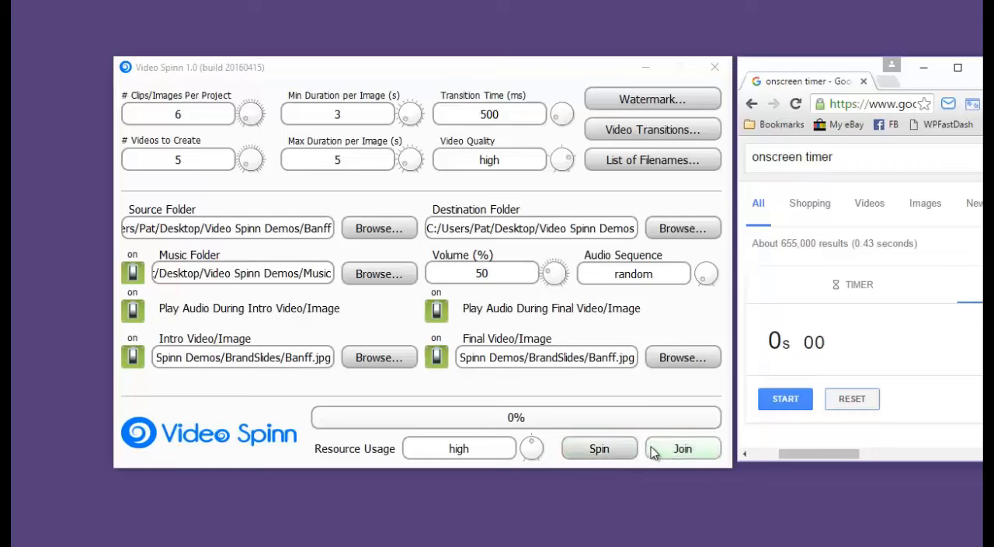
click(609, 449)
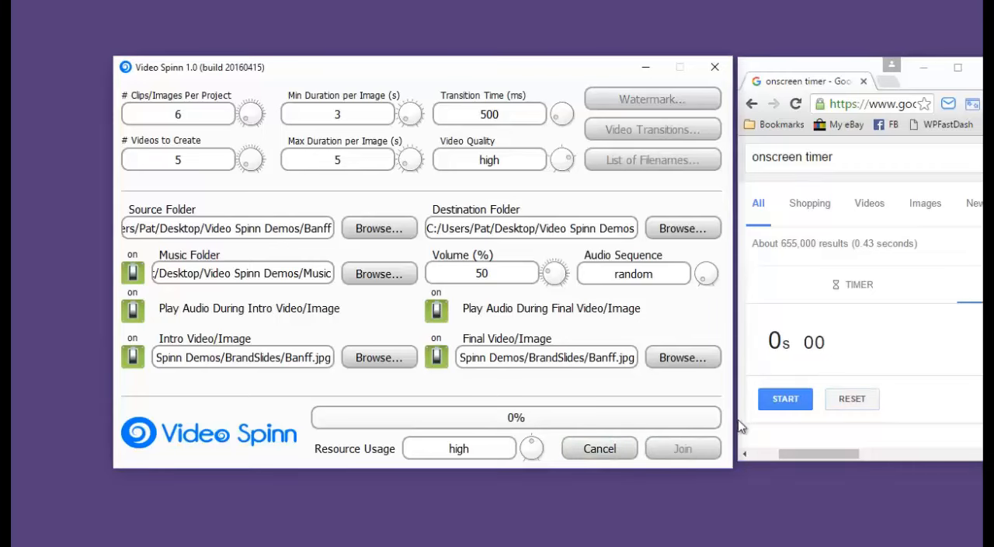
click(783, 400)
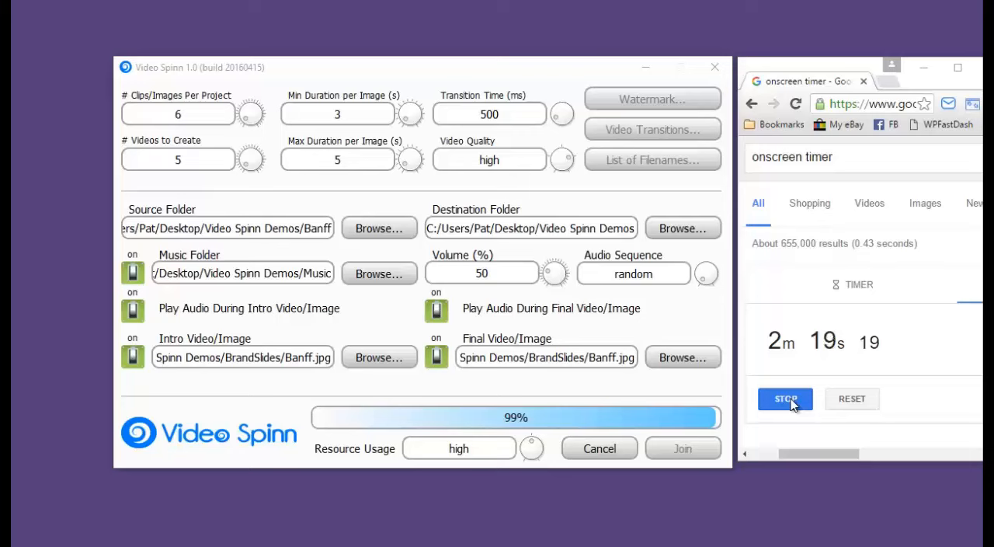
click(792, 400)
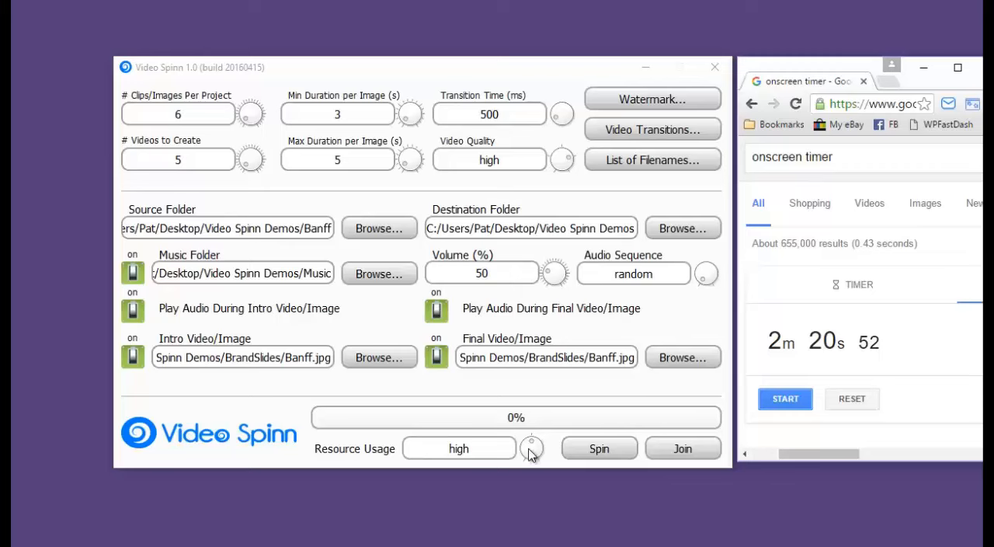
mouse_move(532, 449)
mouse_down()
mouse_move(548, 463)
mouse_move(538, 434)
mouse_up()
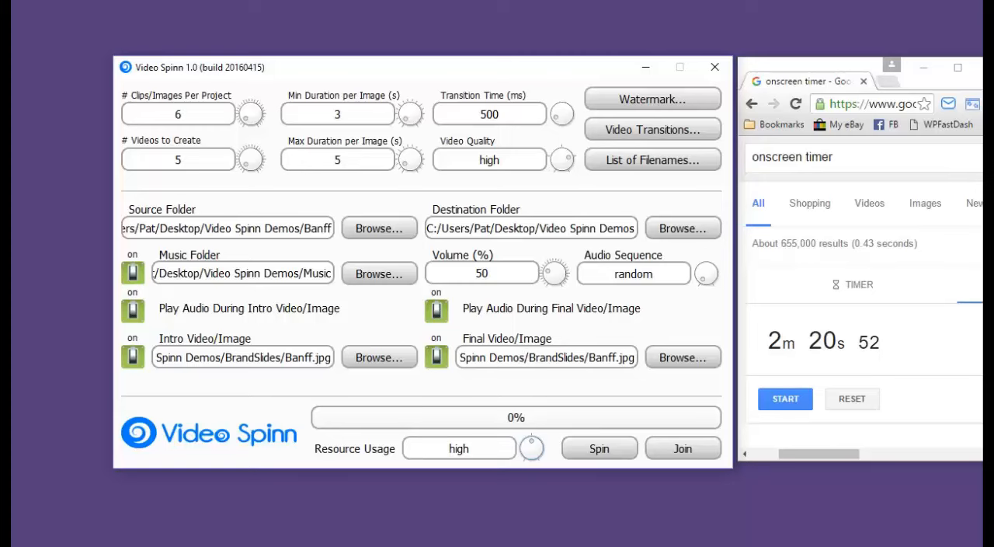
Step: Switch to File Explorer and examine the generated MP4 files from Banff Alberta to Canada Tours in the Video Spinn Demos folder
key(alt+Tab)
click(264, 344)
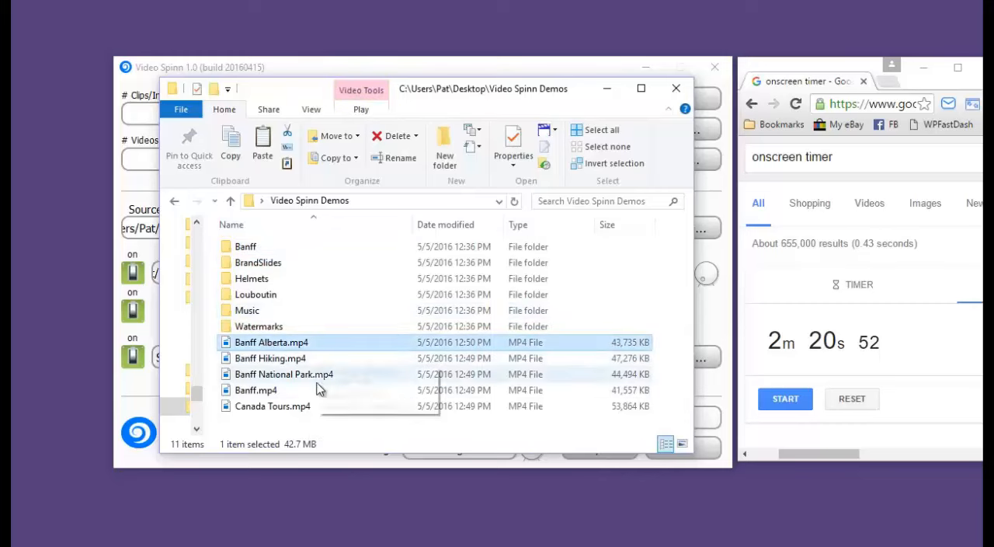
shift+click(282, 408)
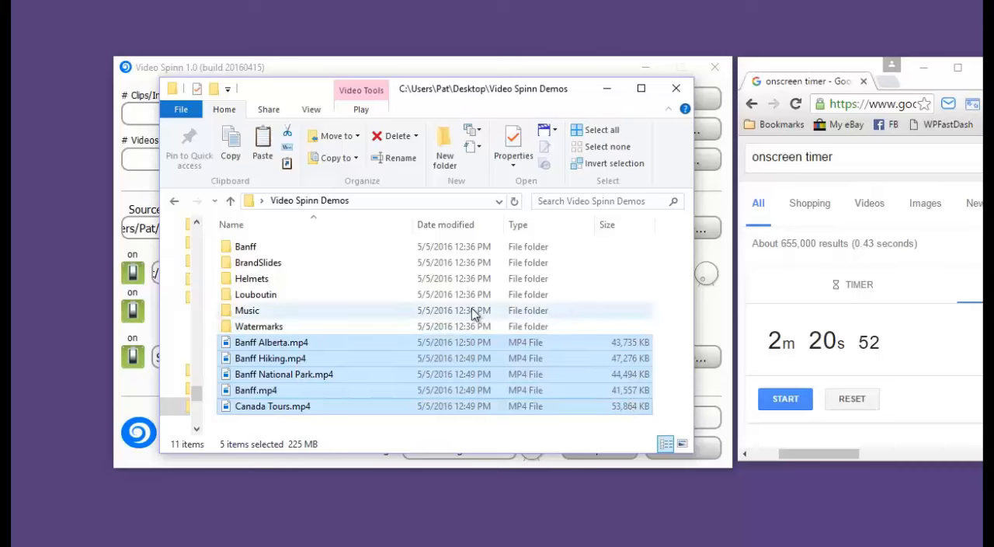
click(339, 322)
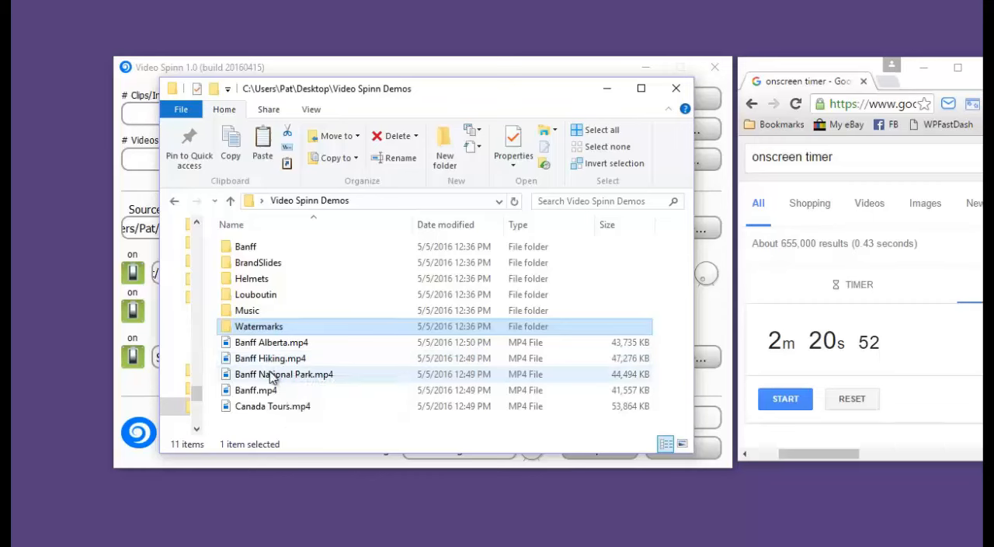
Step: Play Banff Hiking.mp4 through to the end in Movies & TV and close the player
click(271, 361)
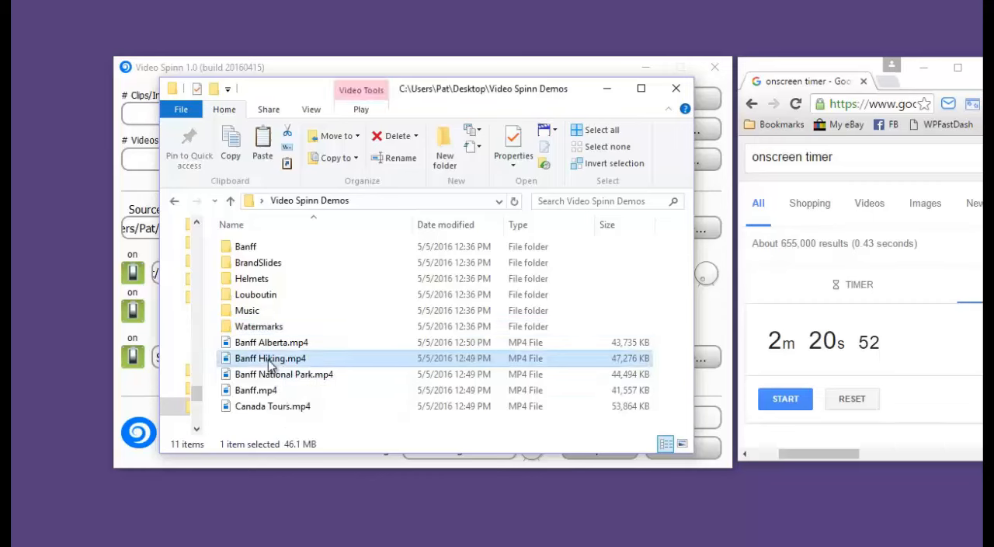
double_click(269, 360)
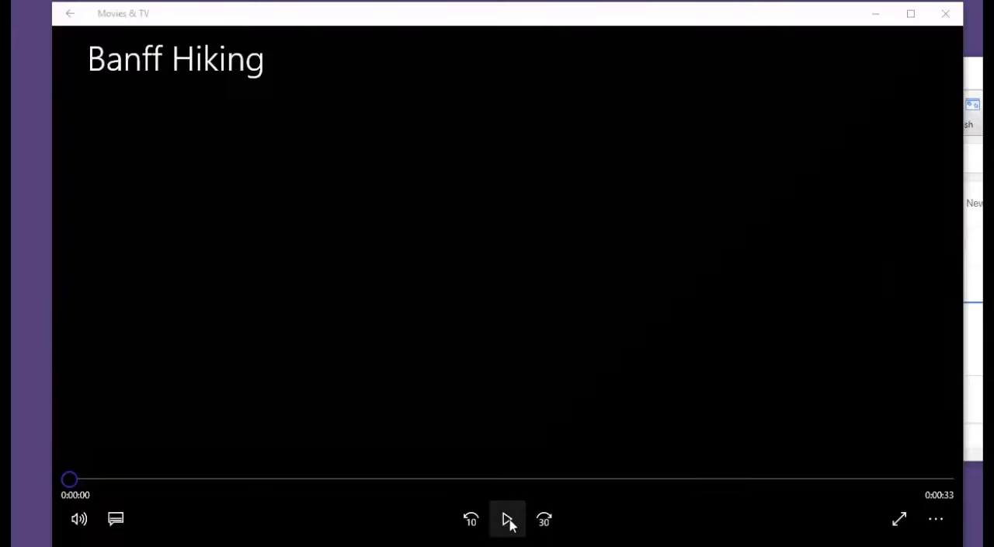
click(508, 521)
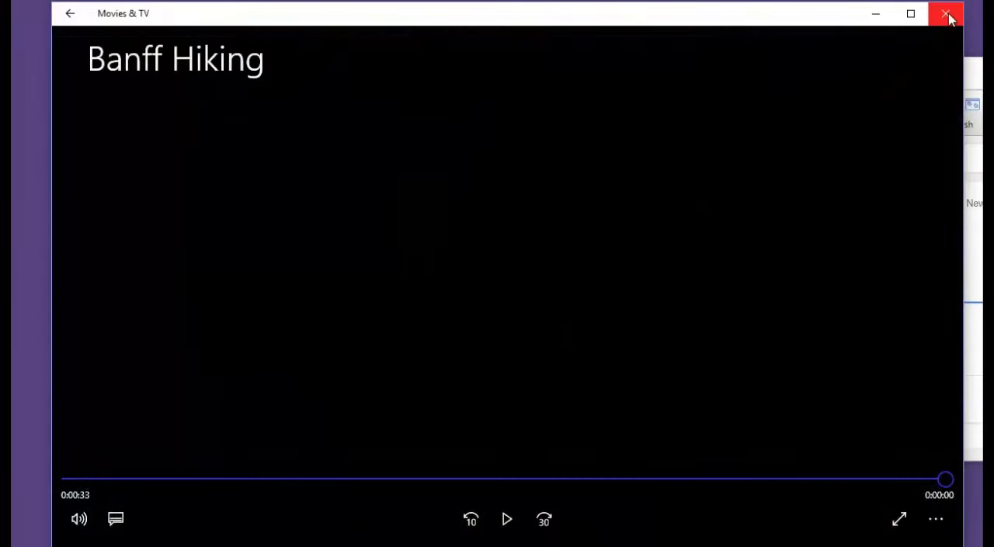
click(946, 13)
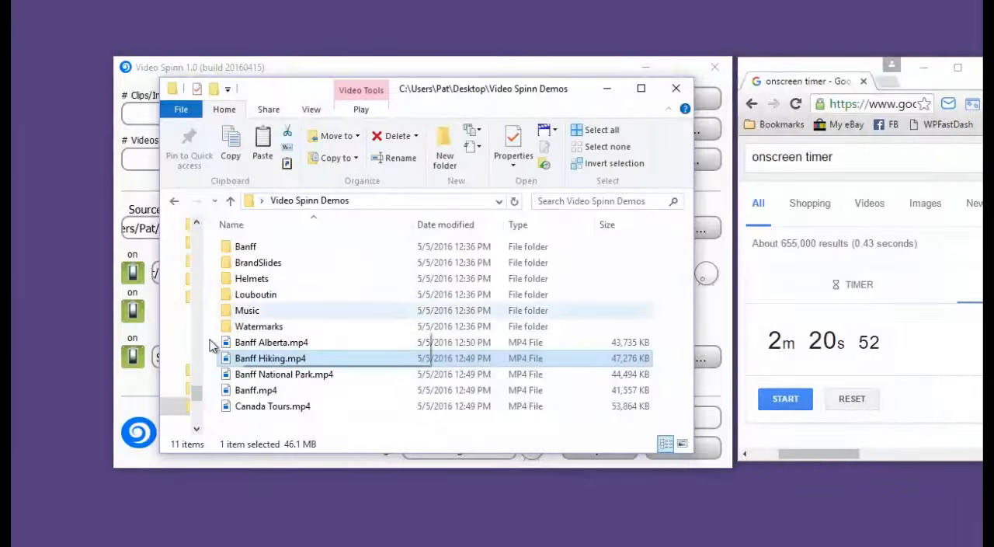